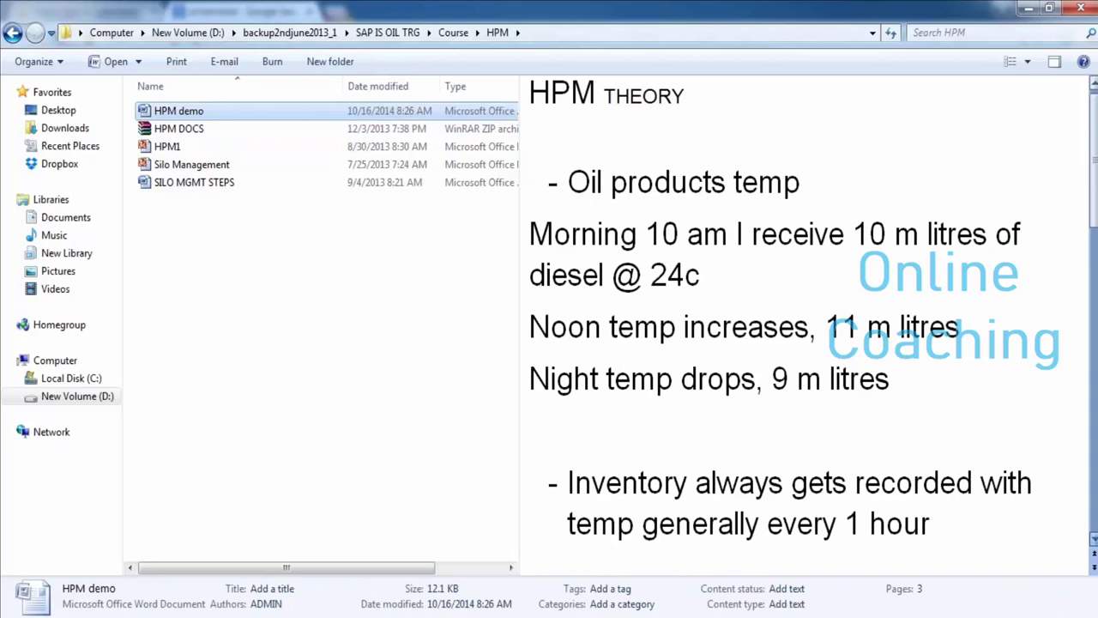
Read through the HPM demo document preview, covering temperature-based inventory, product sales, and gross and net billing.
scroll(815, 307, down, 1)
scroll(807, 325, down, 5)
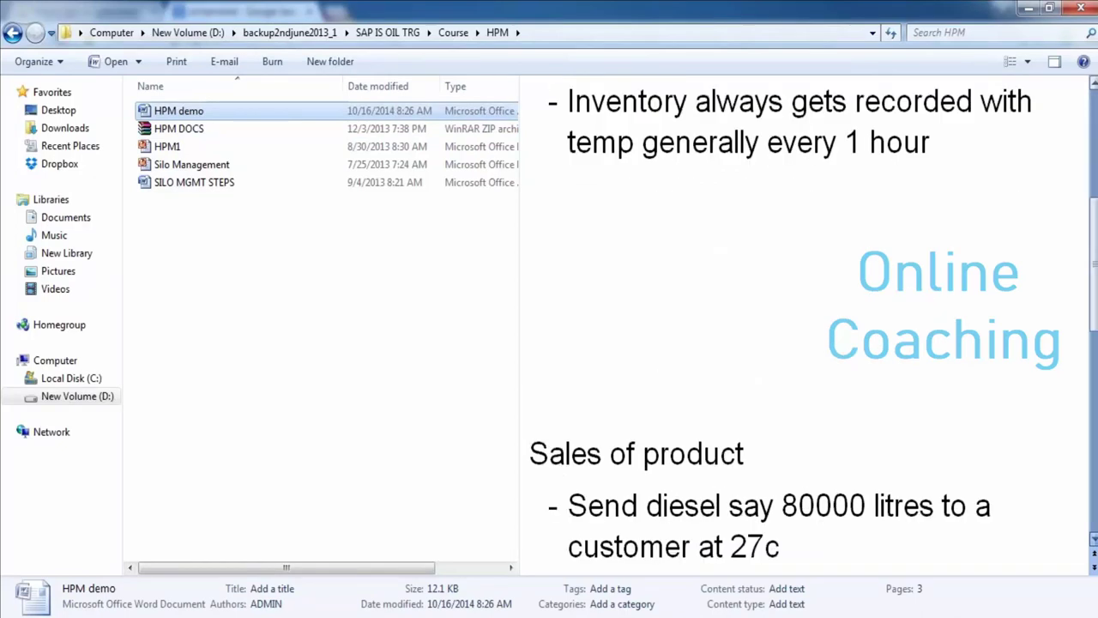
scroll(807, 324, down, 2)
scroll(807, 325, down, 3)
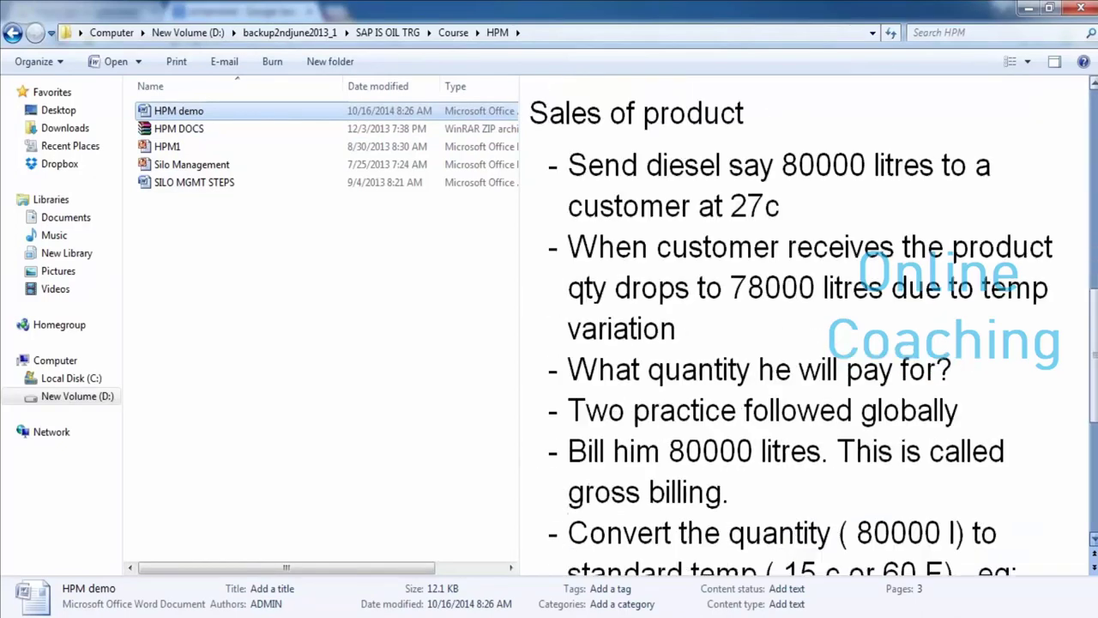
scroll(806, 324, down, 3)
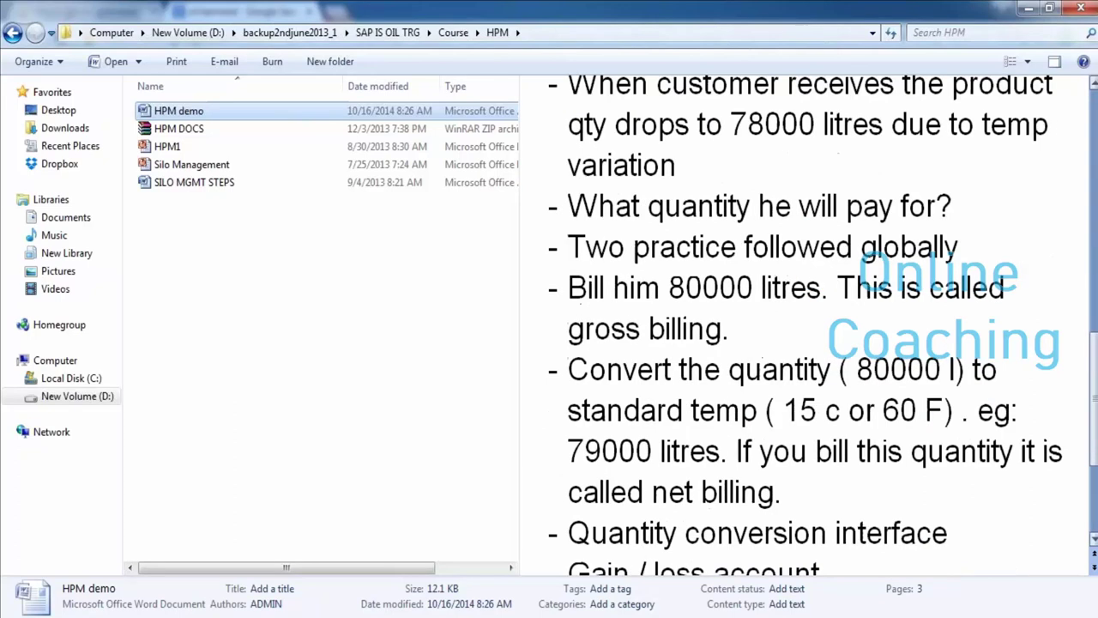
scroll(806, 324, up, 8)
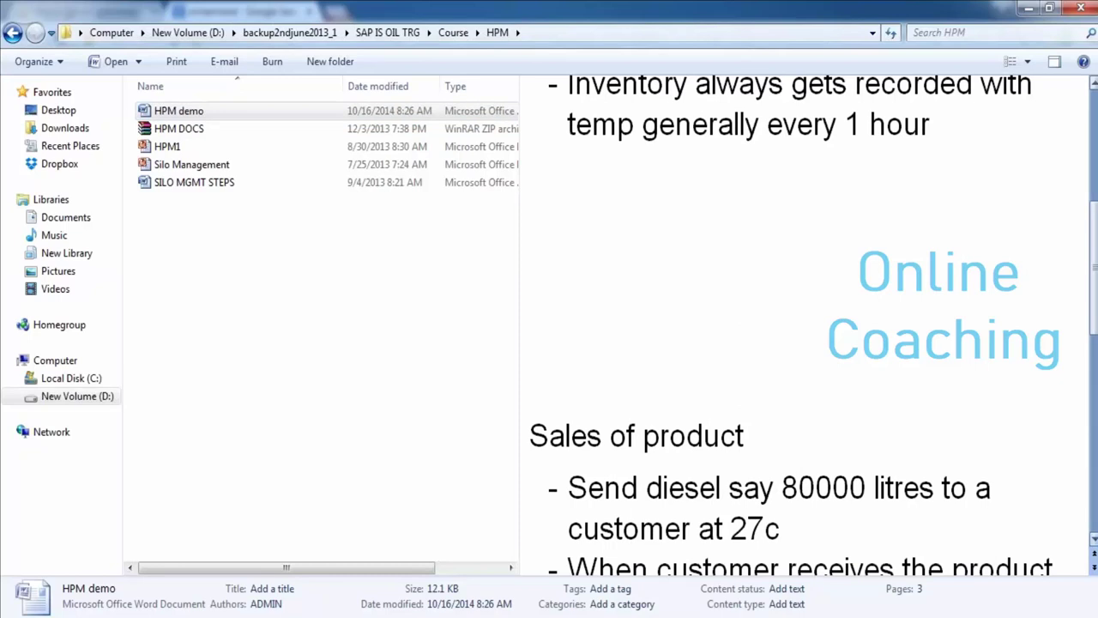
scroll(807, 324, down, 1)
scroll(806, 325, down, 2)
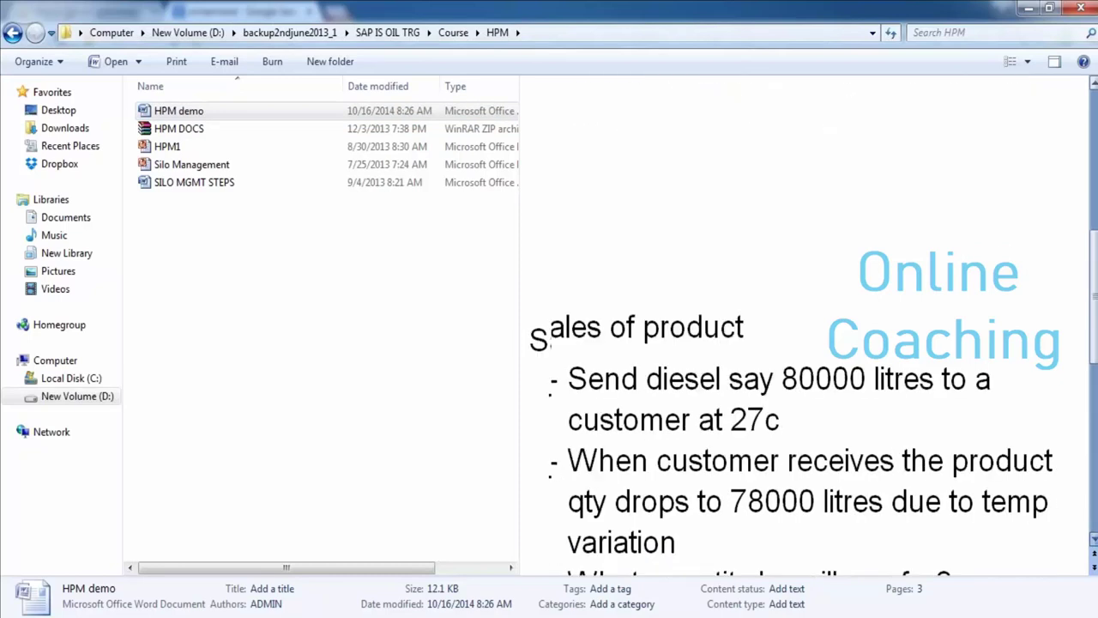
scroll(806, 324, down, 2)
scroll(807, 324, down, 3)
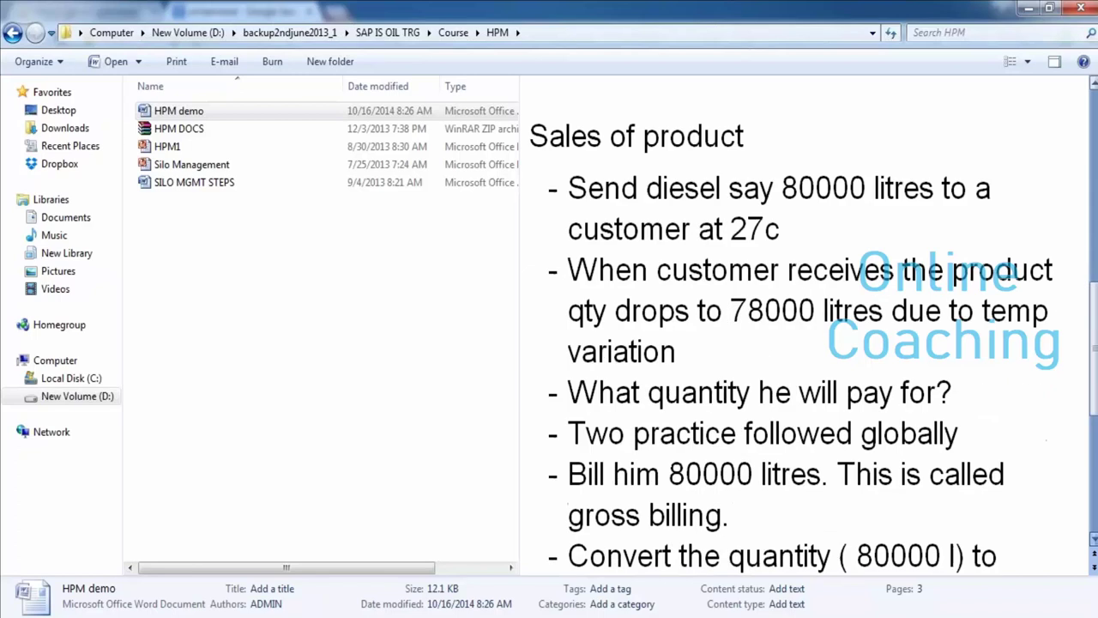
scroll(807, 324, down, 8)
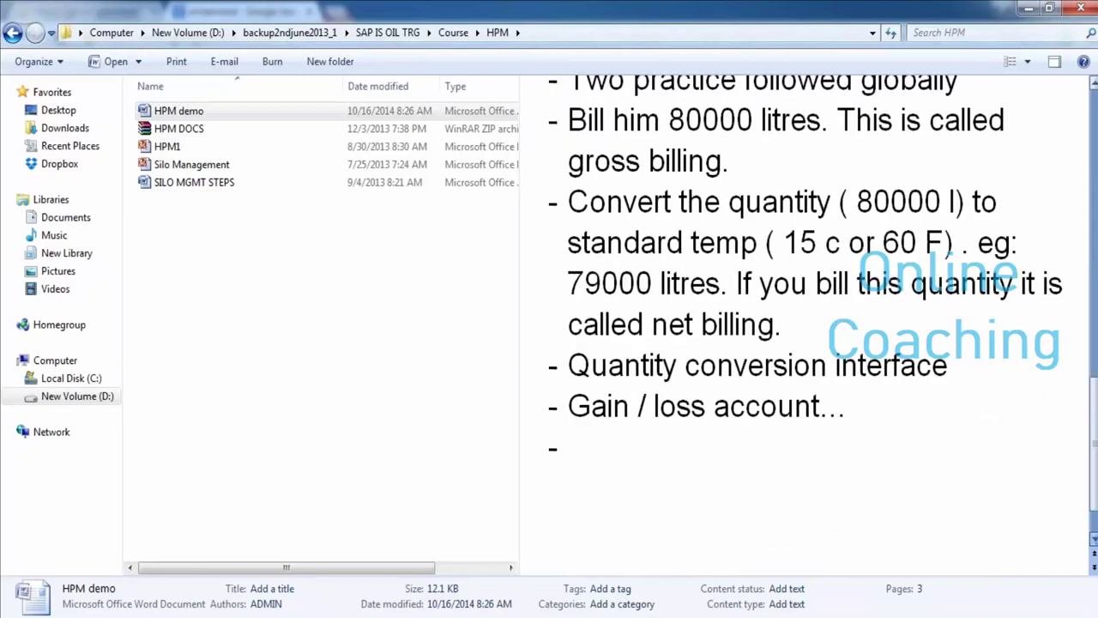
scroll(807, 324, down, 2)
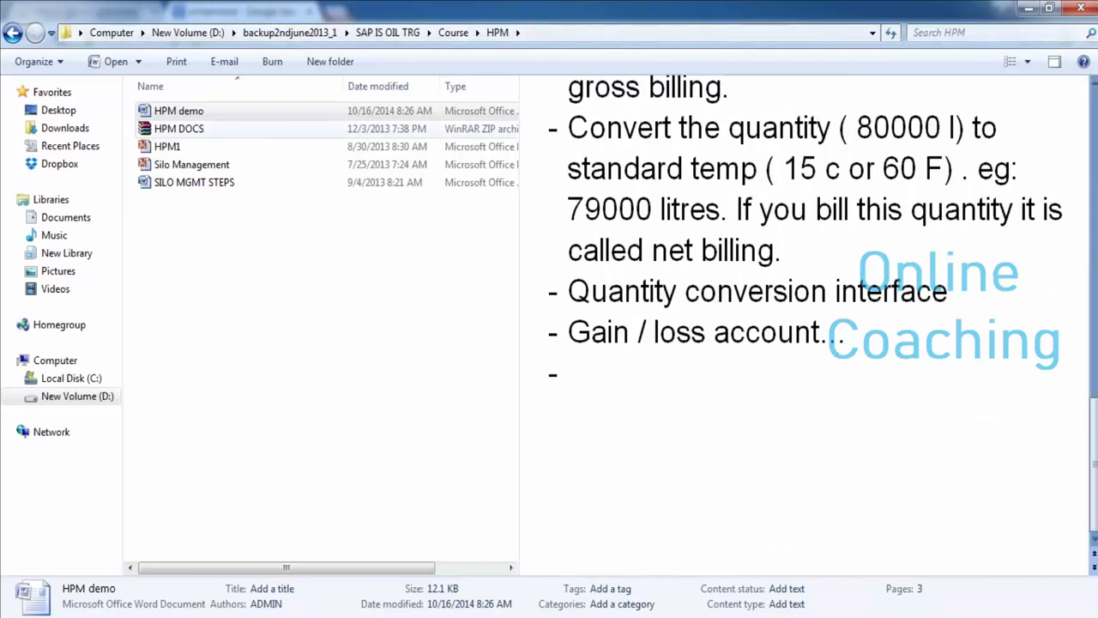
click(178, 129)
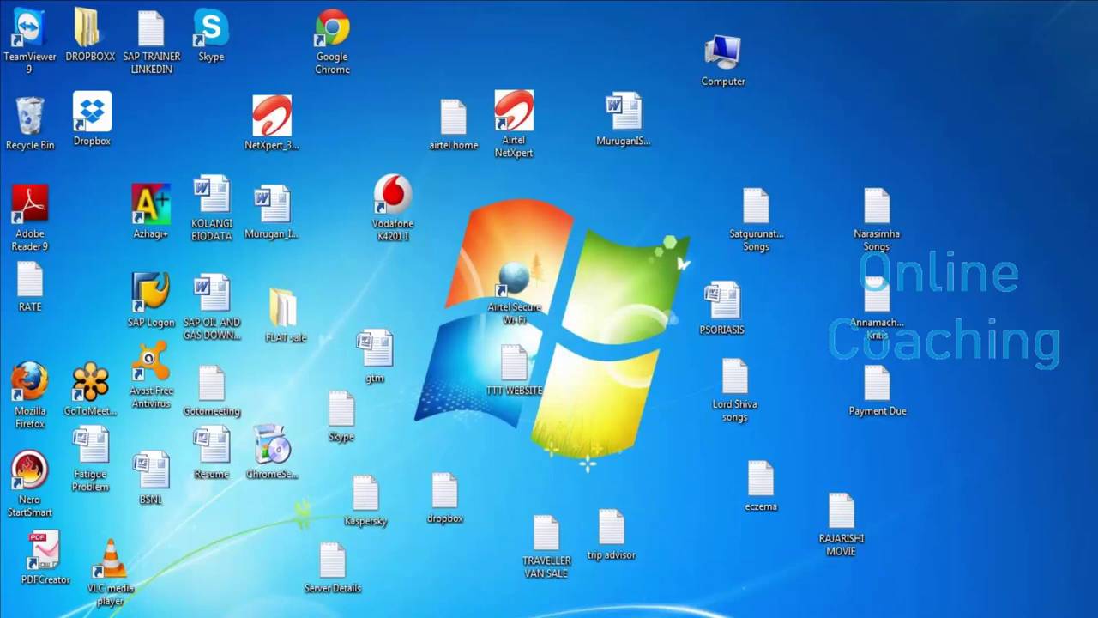
Launch SAP Logon from the desktop.
click(151, 299)
click(151, 298)
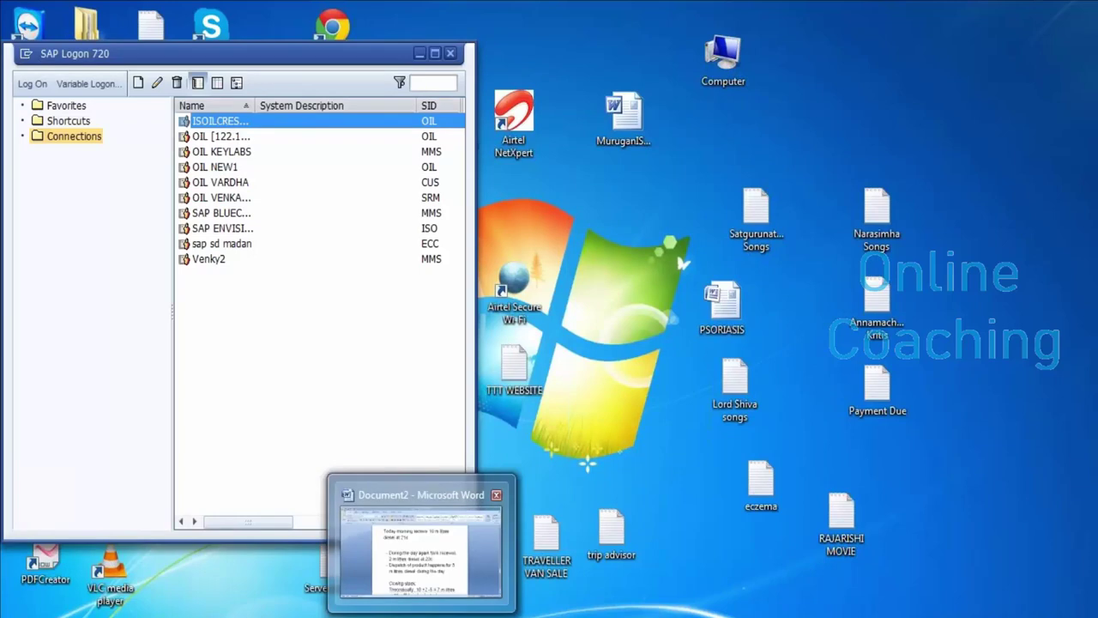
Switch to Document2 in Word and choose the D: folder backup2ndjune2013_1\SAP IS OIL TRG\Course\HPM as its save location.
click(421, 616)
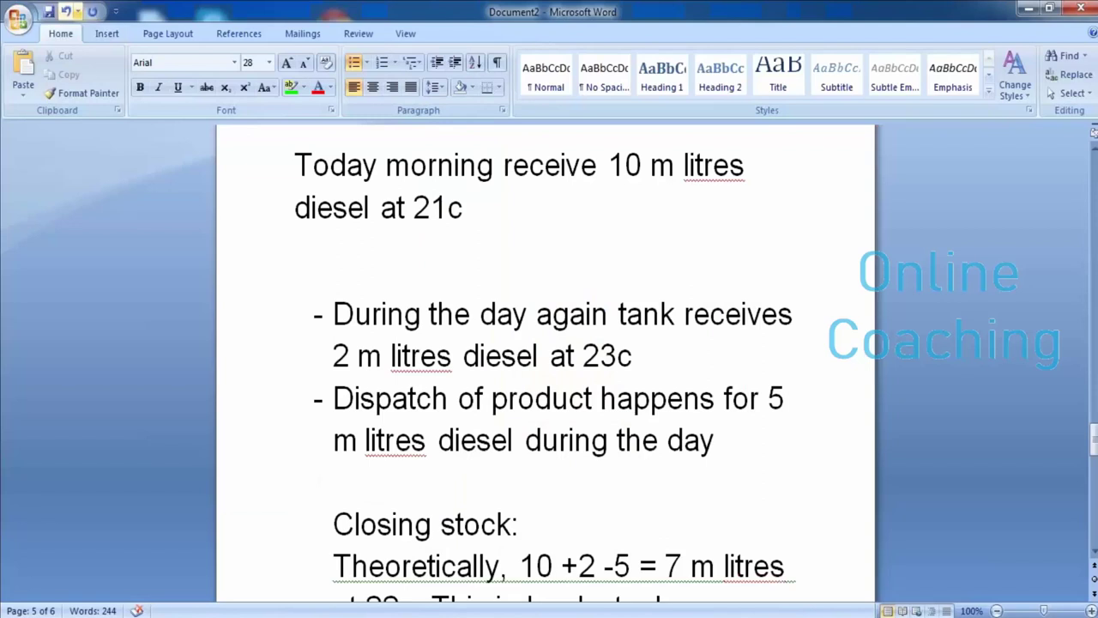
key(ctrl+s)
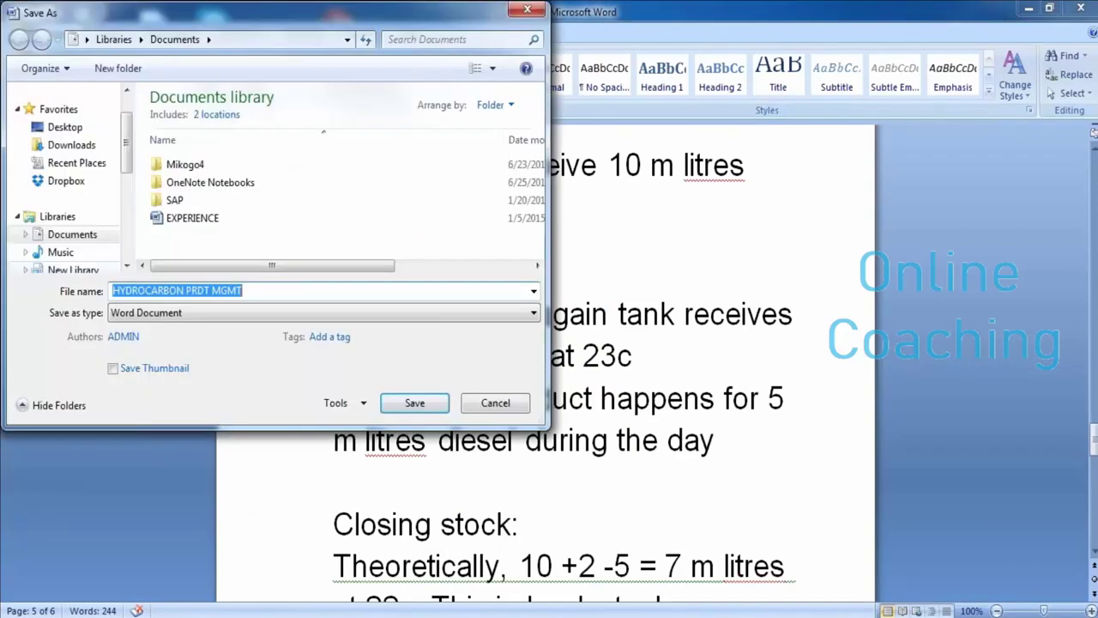
scroll(69, 189, down, 3)
click(83, 252)
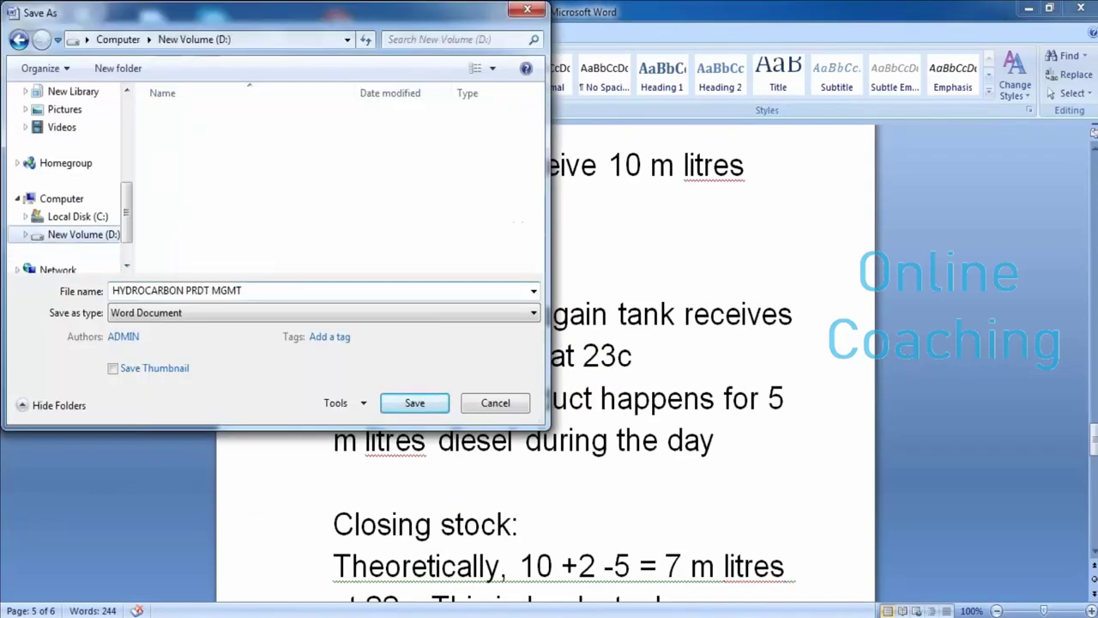
double_click(213, 117)
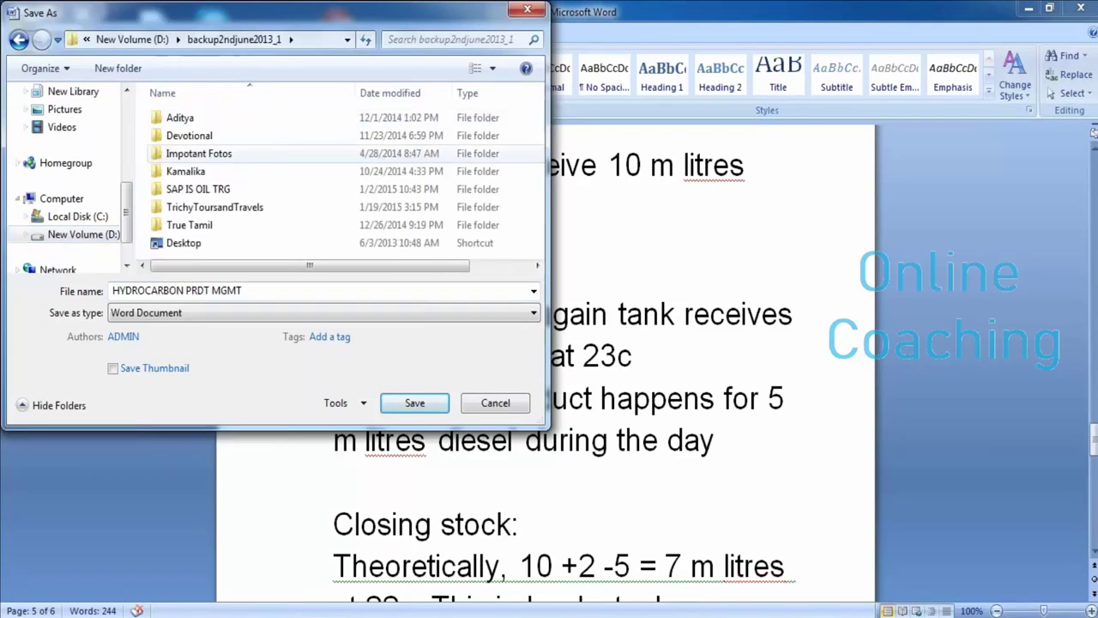
double_click(198, 189)
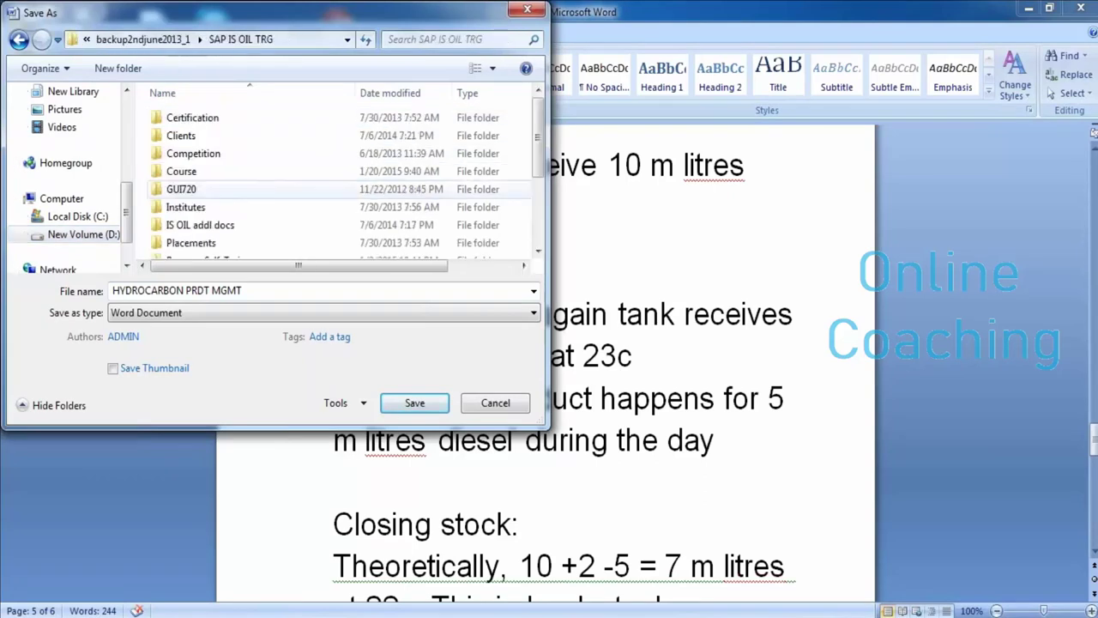
double_click(181, 171)
double_click(185, 134)
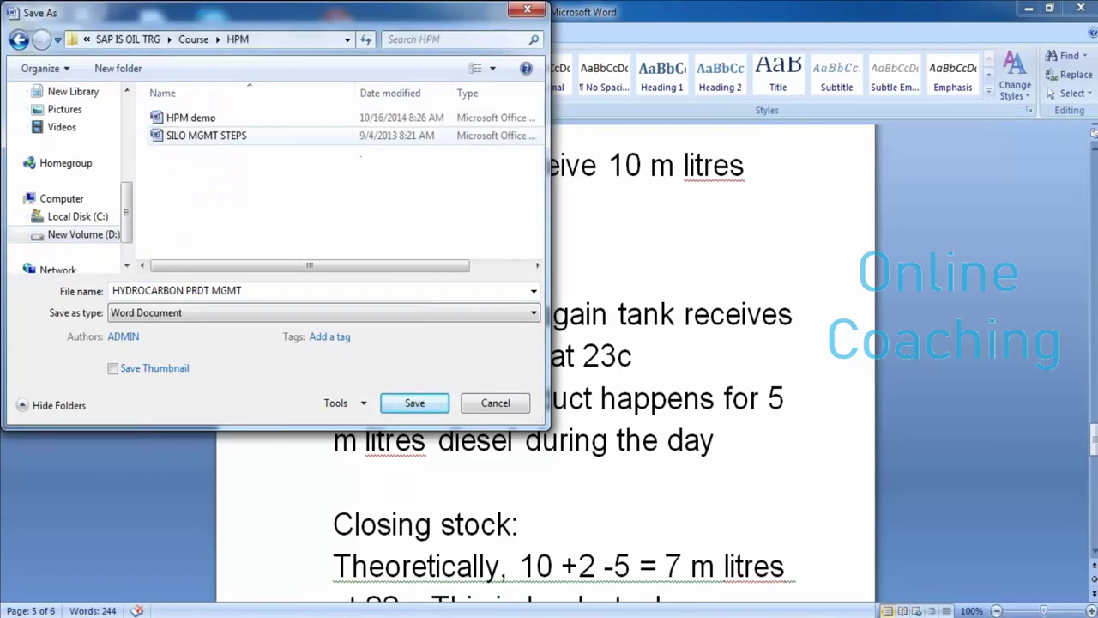
Name the Word document HPM demo2 and save it in the HPM folder.
click(243, 290)
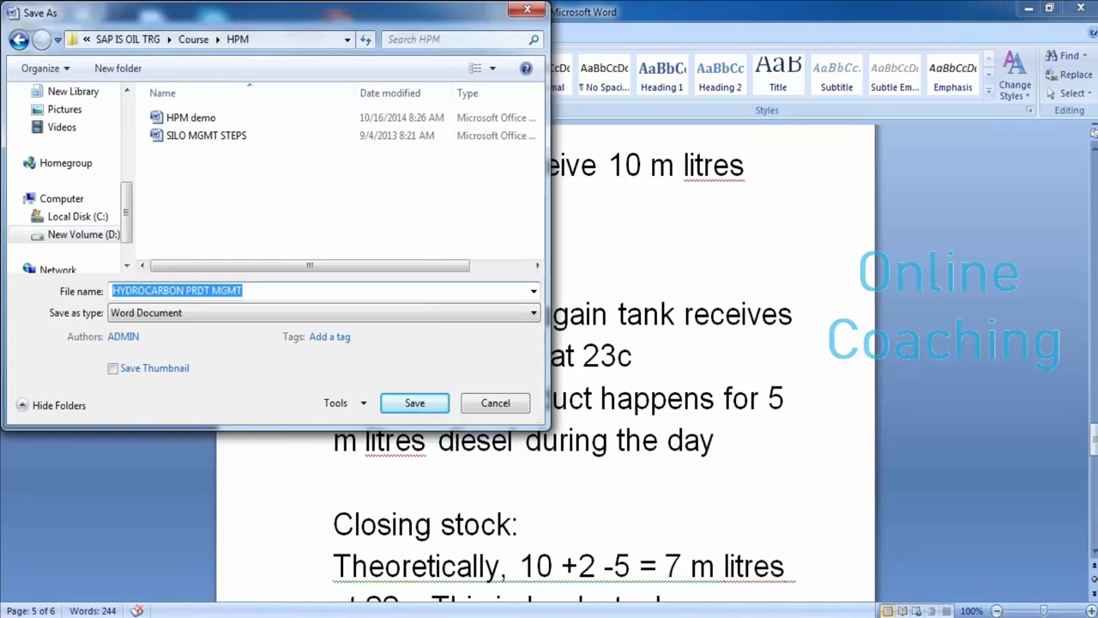
text(HPM)
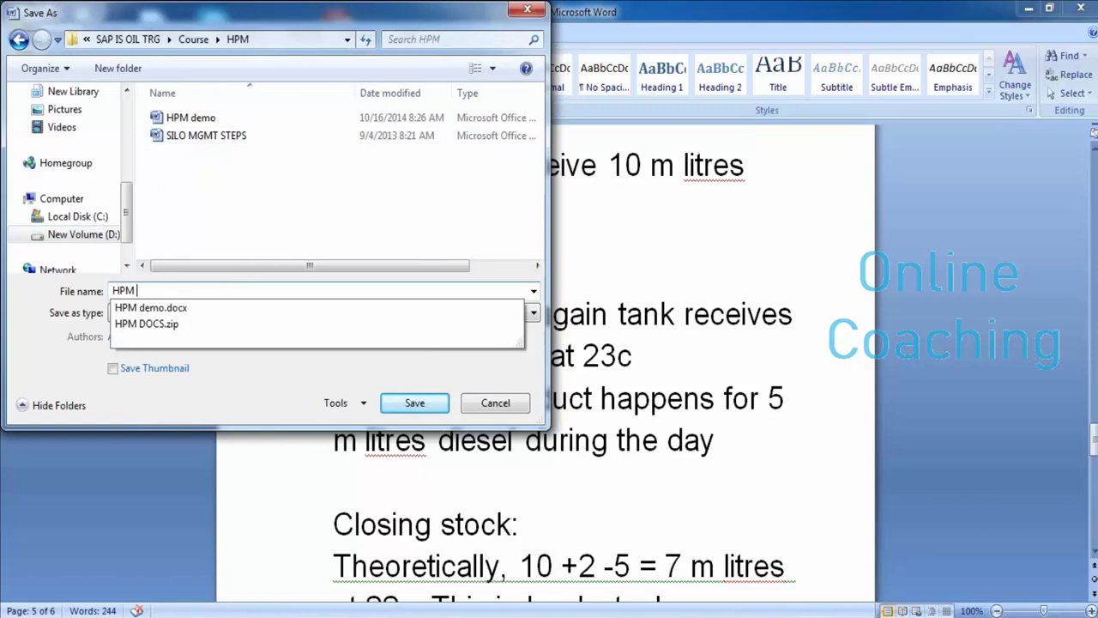
text( demo)
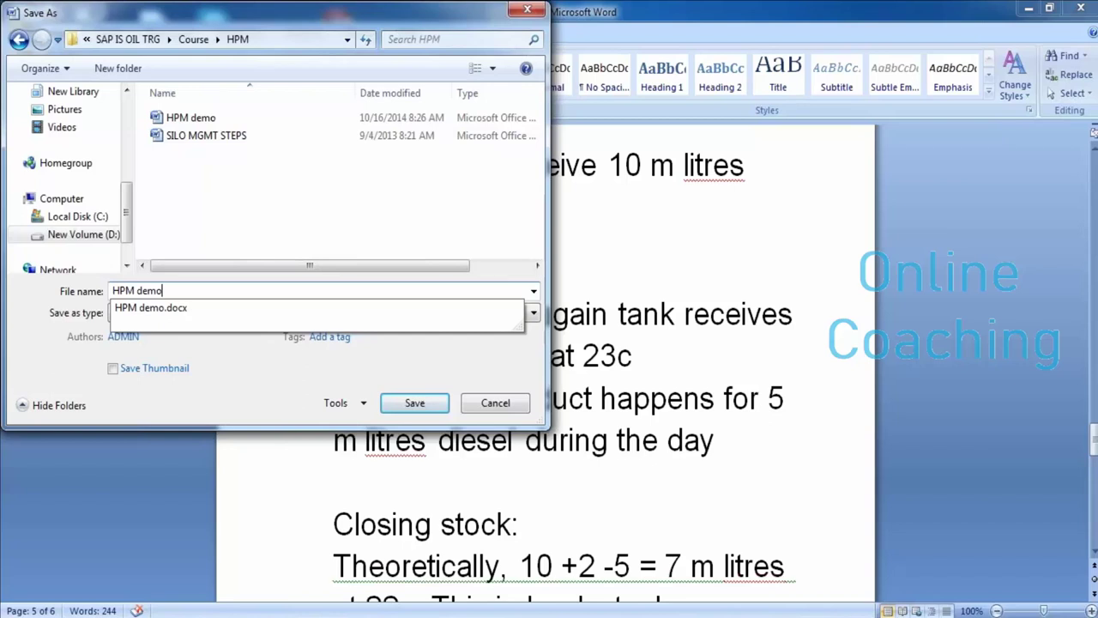
text(2)
key(Return)
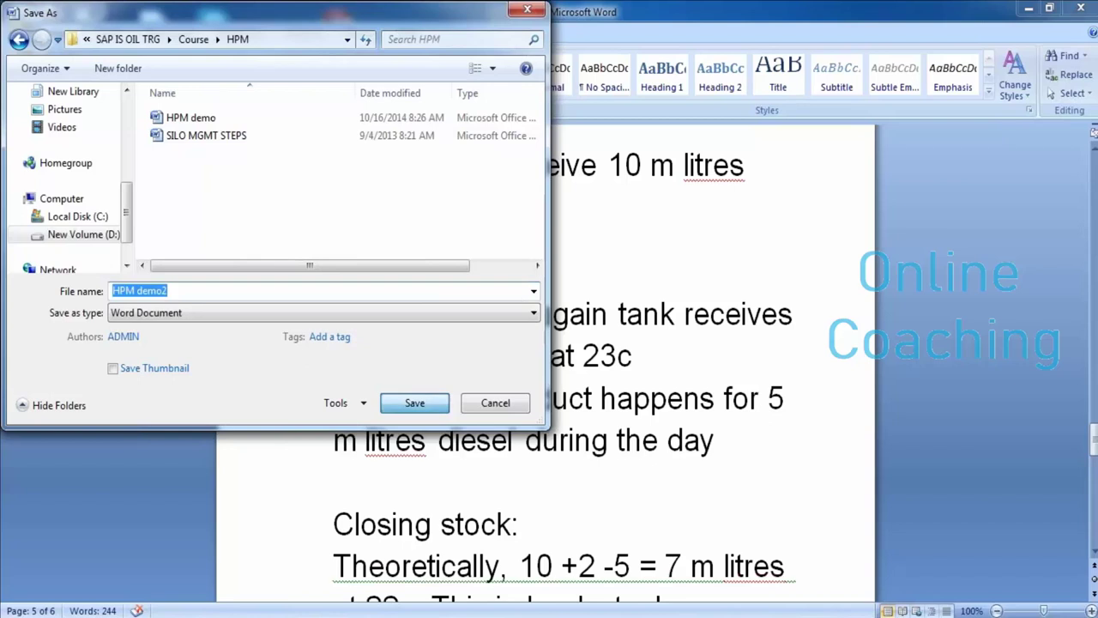
key(Return)
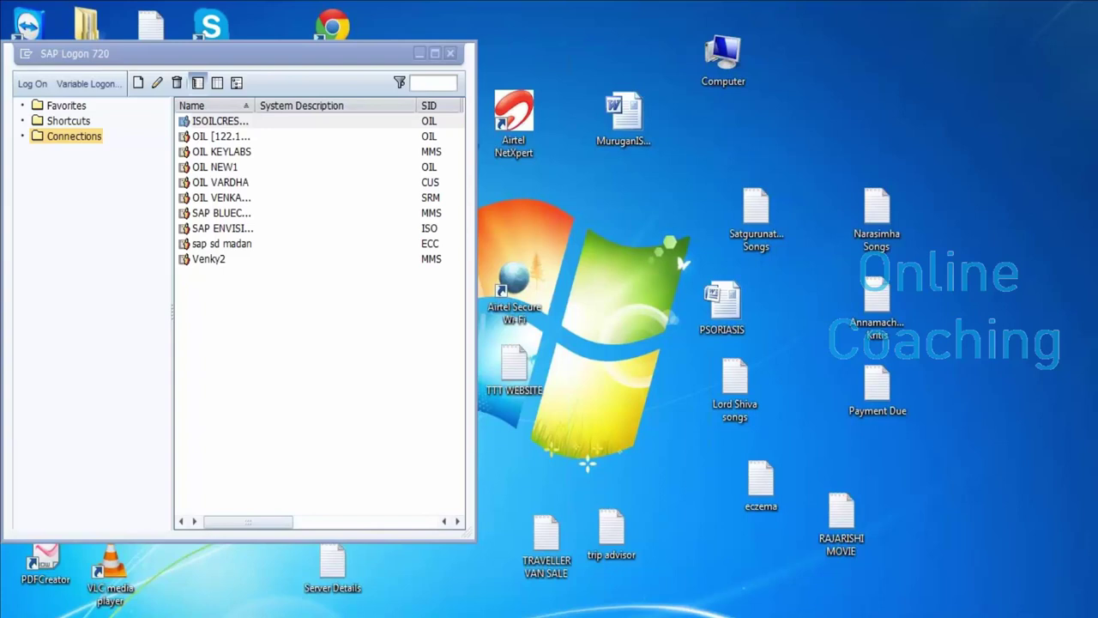
Switch to SAP Logon and check the connection properties of the SAP BLUECUBE entry without changing them.
click(221, 213)
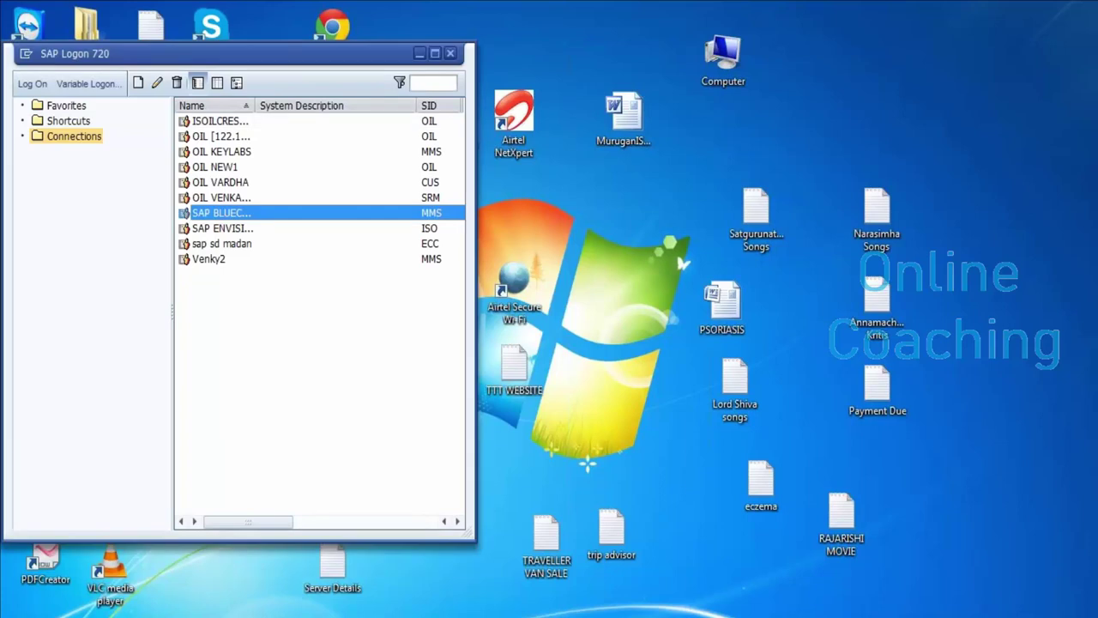
right_click(254, 211)
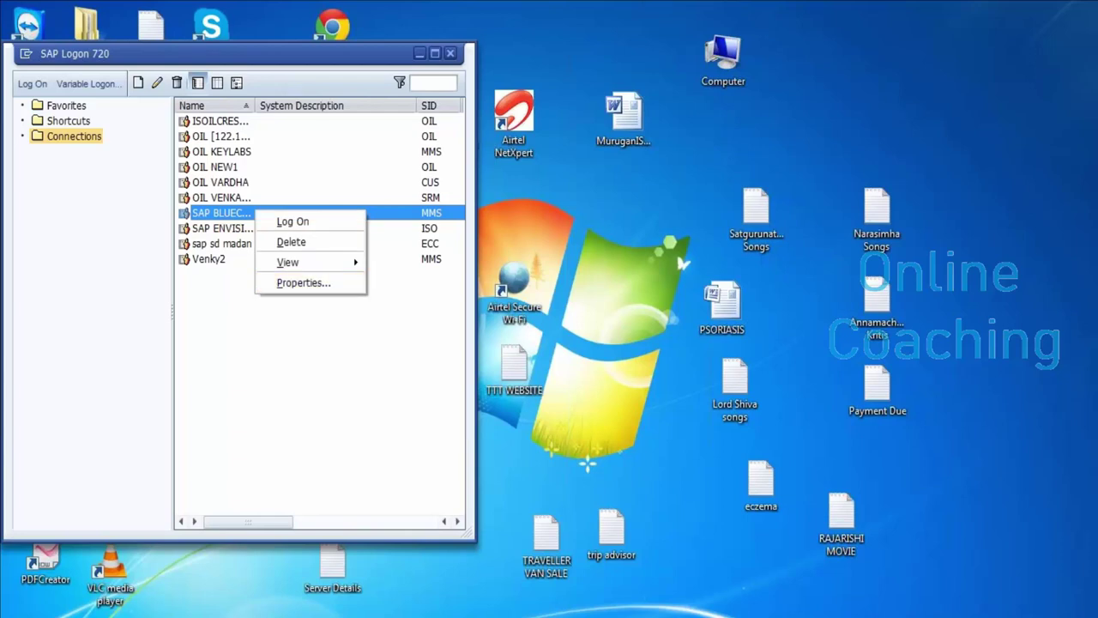
click(303, 282)
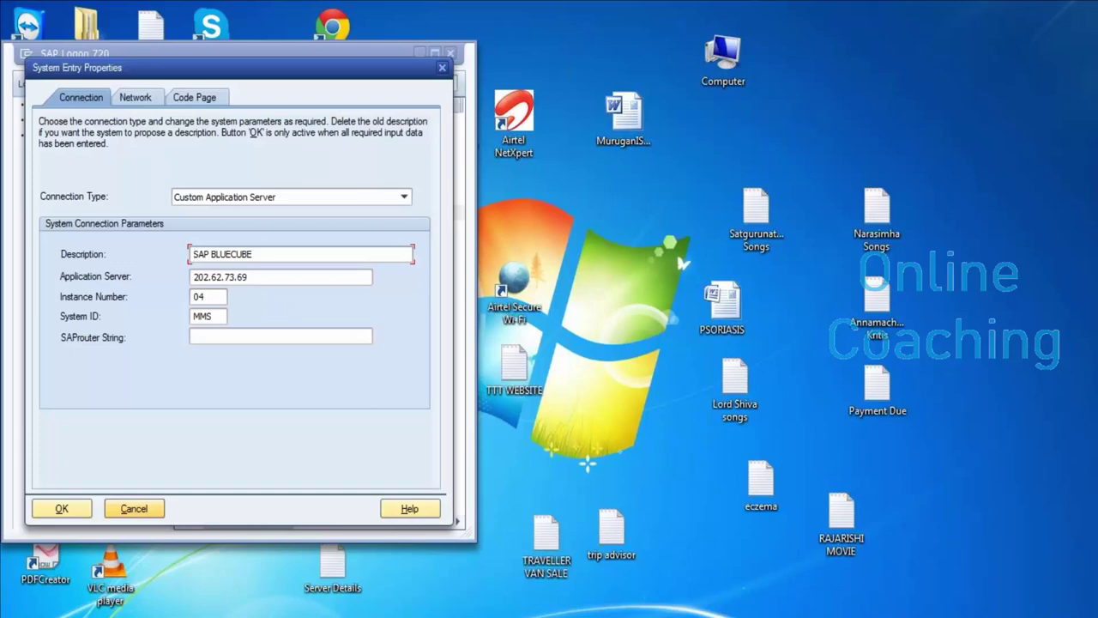
click(134, 508)
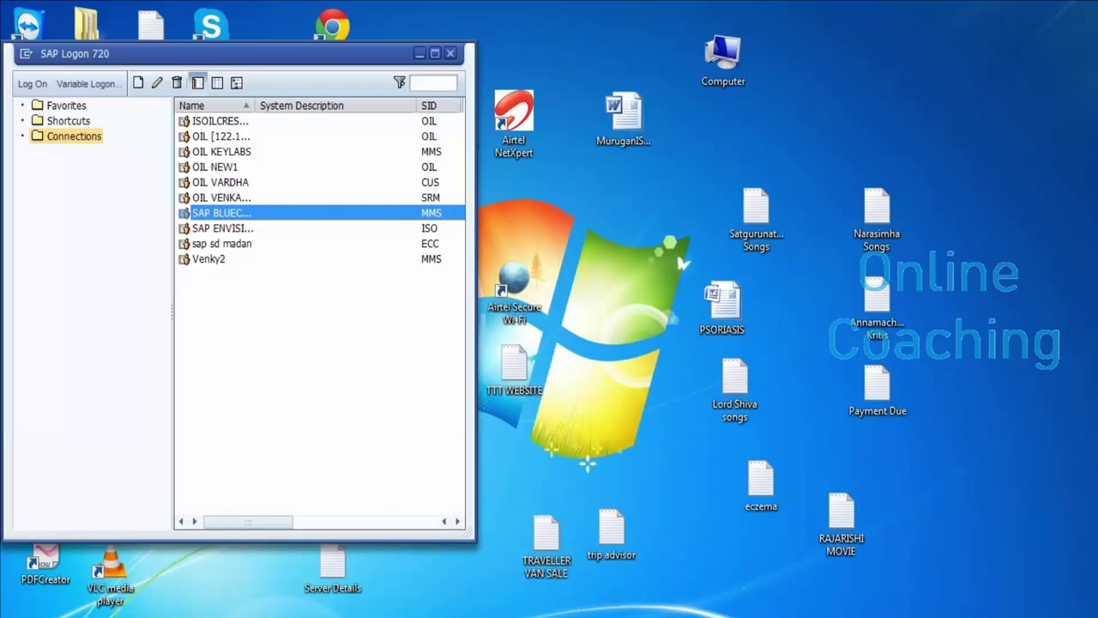
Check the connection properties of the SAP ENVISION entry without changing them.
click(231, 229)
right_click(236, 230)
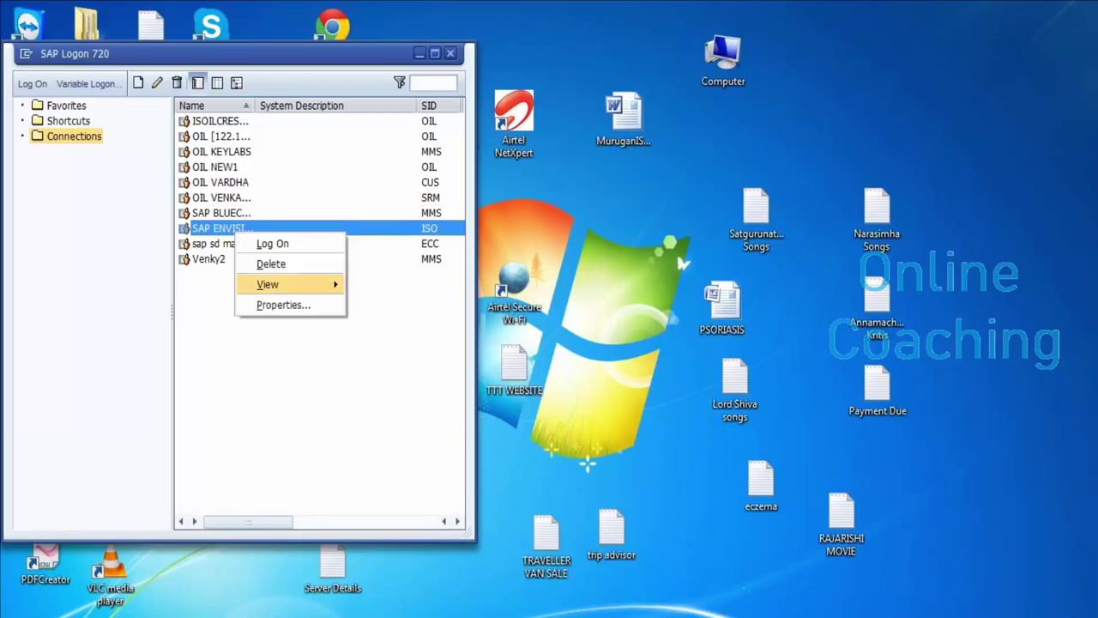
click(283, 305)
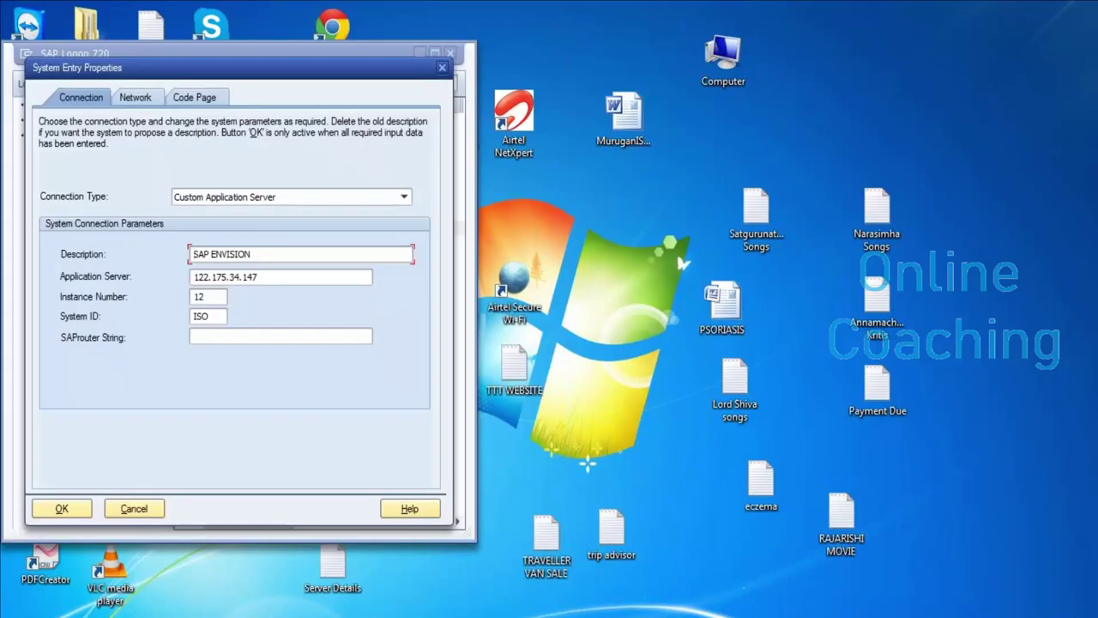
click(133, 508)
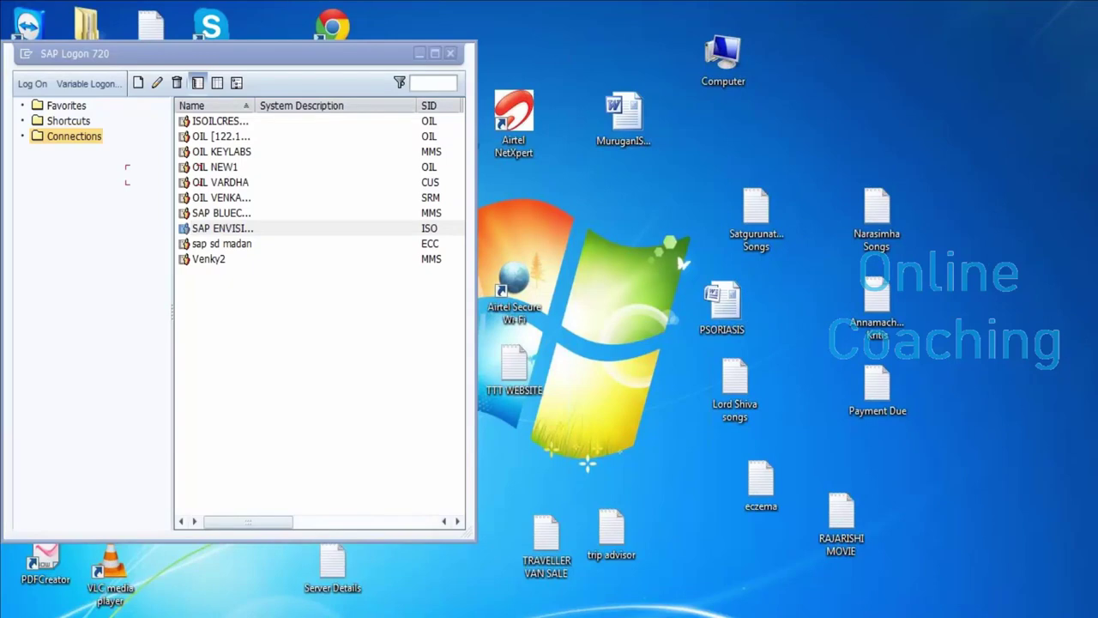
Open the logon screen of the SAP ENVISION system from SAP Logon.
mouse_move(522, 616)
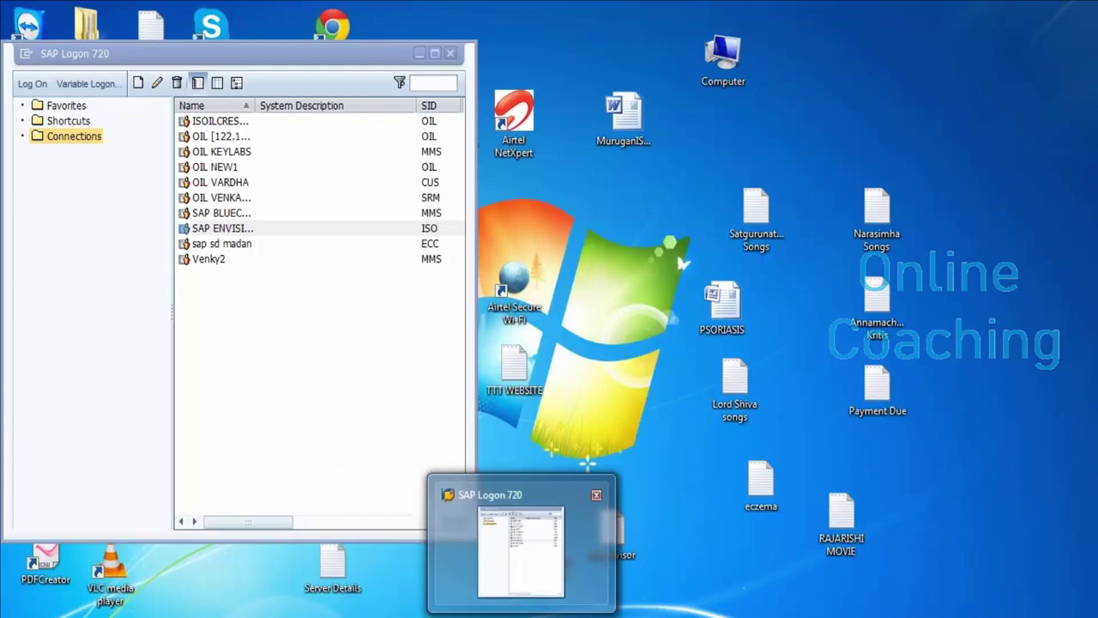
click(521, 549)
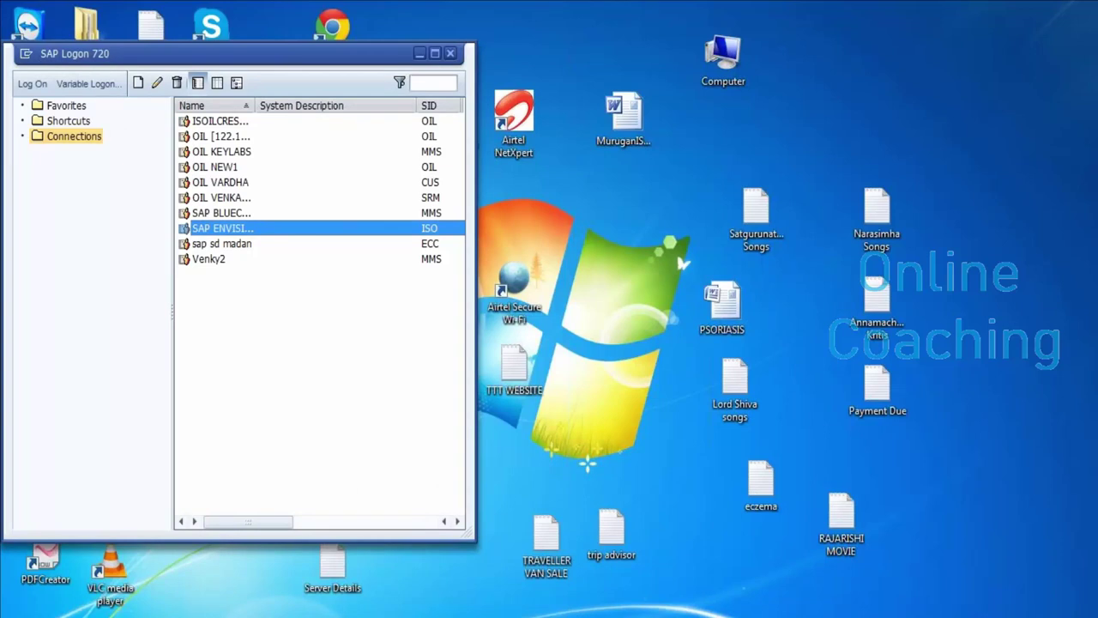
key(Return)
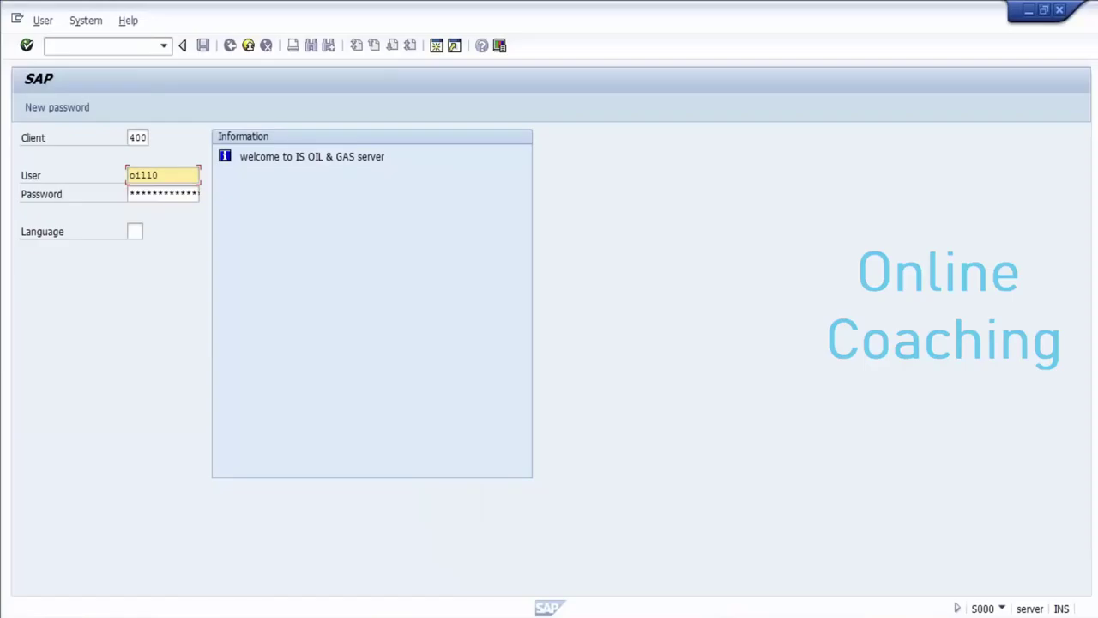
Enter the account password and log on to client 400.
click(131, 193)
key(Right)
key(Right)
key(Right)
key(Right)
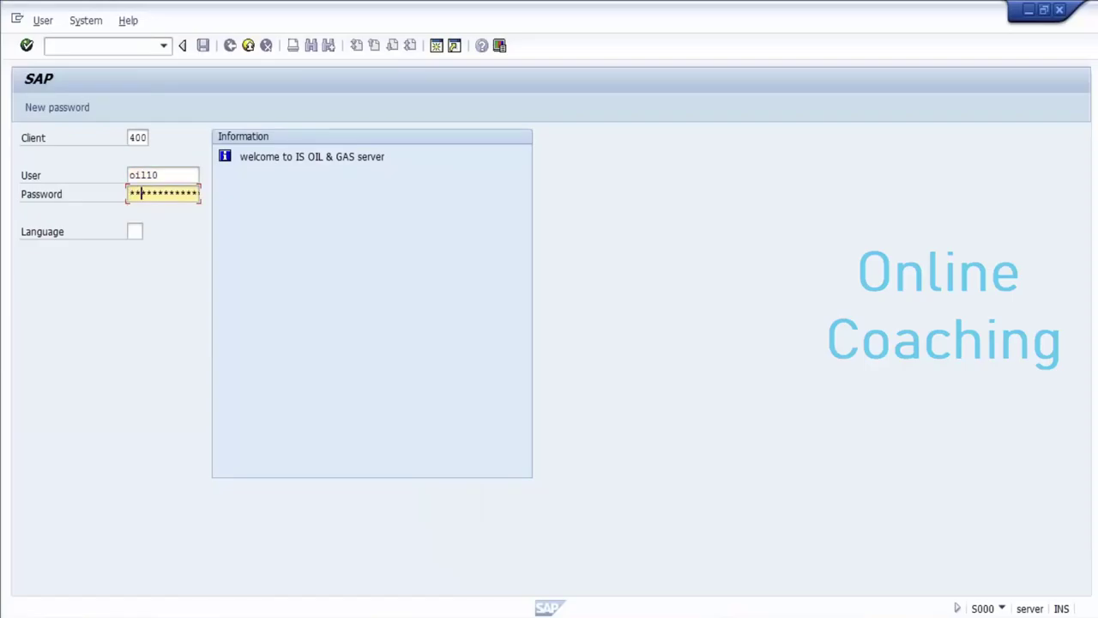
key(Right)
key(Right)
key(Right)
key(Right)
key(Return)
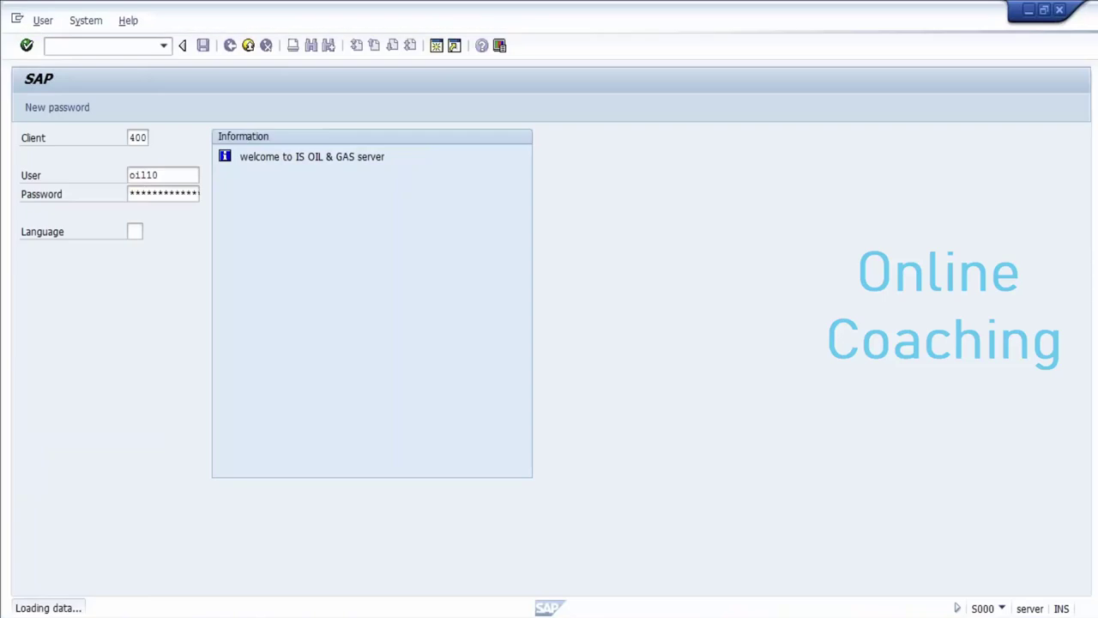
Run transaction spro to open the customizing project overview.
text(spro)
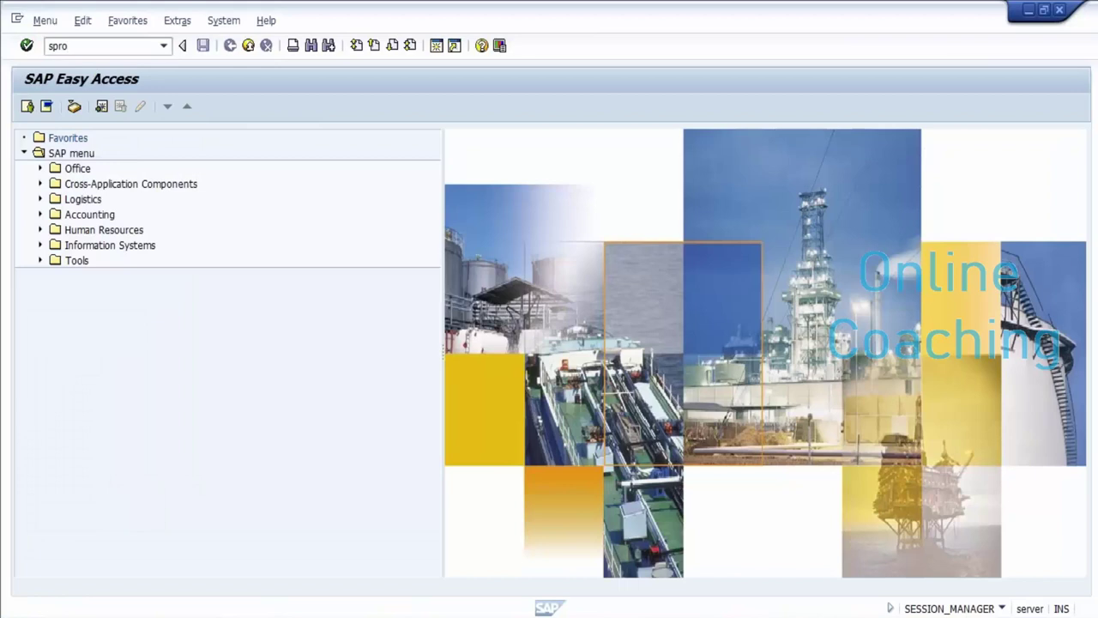
key(Return)
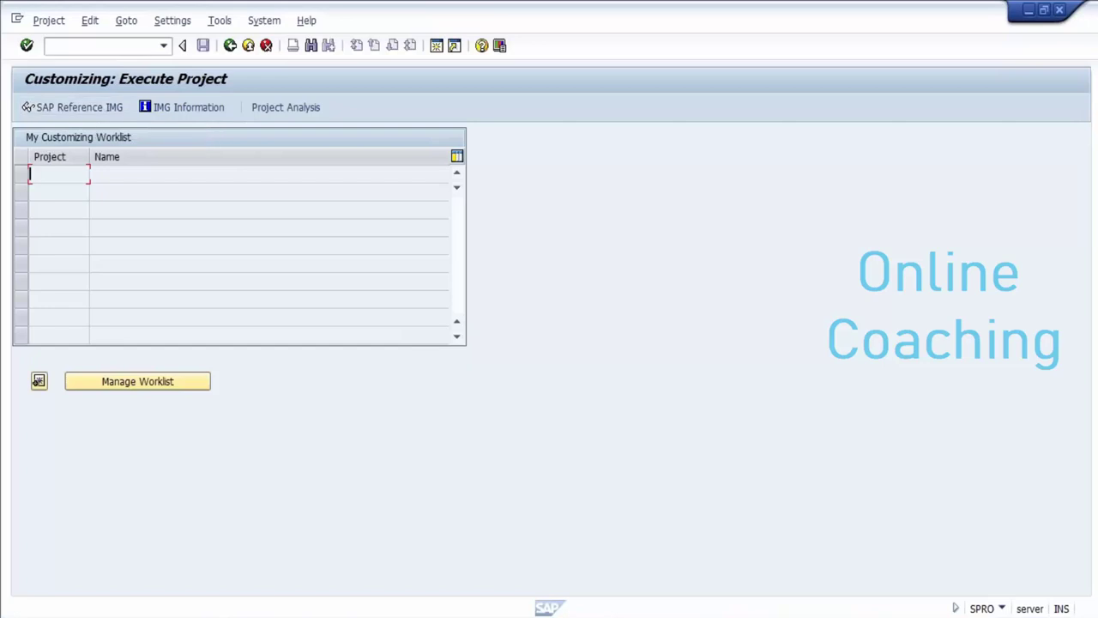
Leave the customizing project overview for SAP Easy Access and run transaction SPRO again.
click(230, 45)
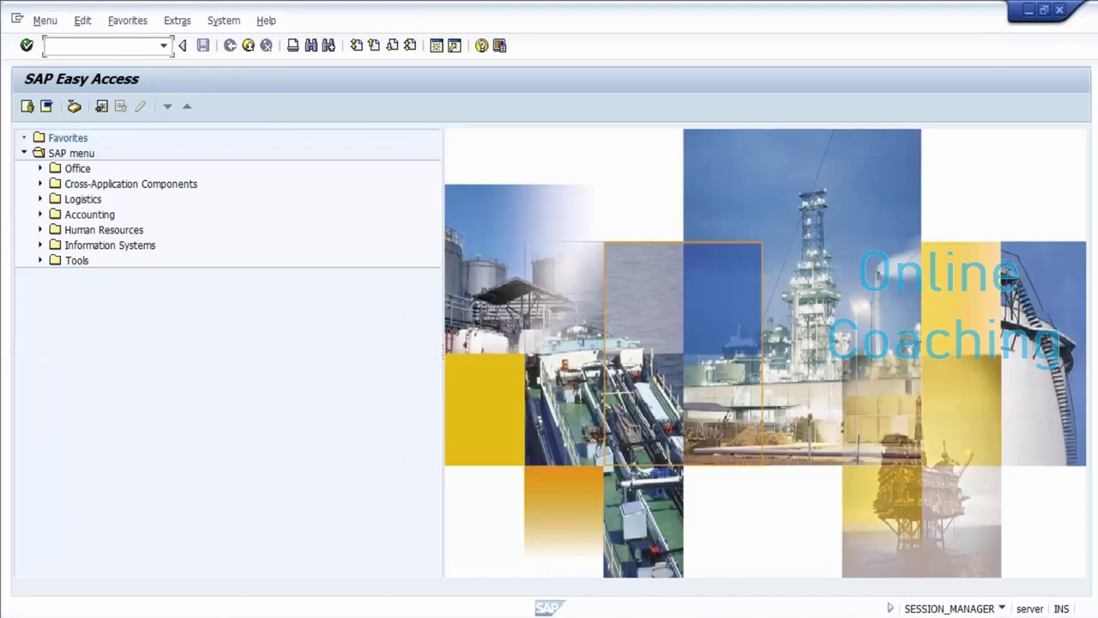
text(SPRO)
key(Return)
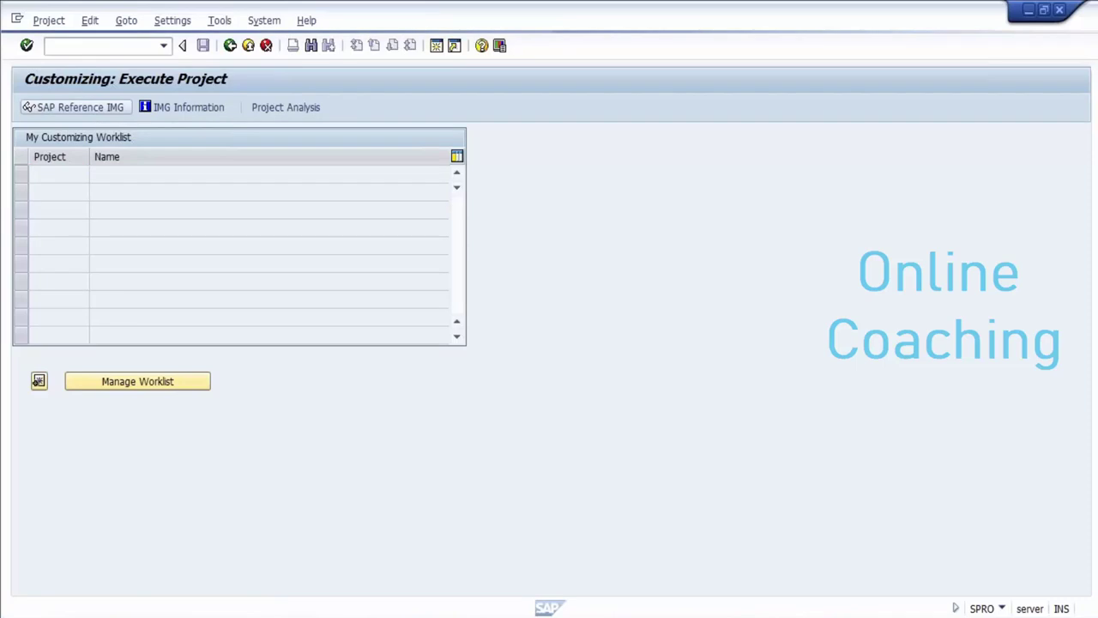
Display the SAP Reference IMG and expand Industry Solution Oil & Gas (Downstream) down to the HPM (Hydrocarbon Product Management) subnodes.
click(28, 107)
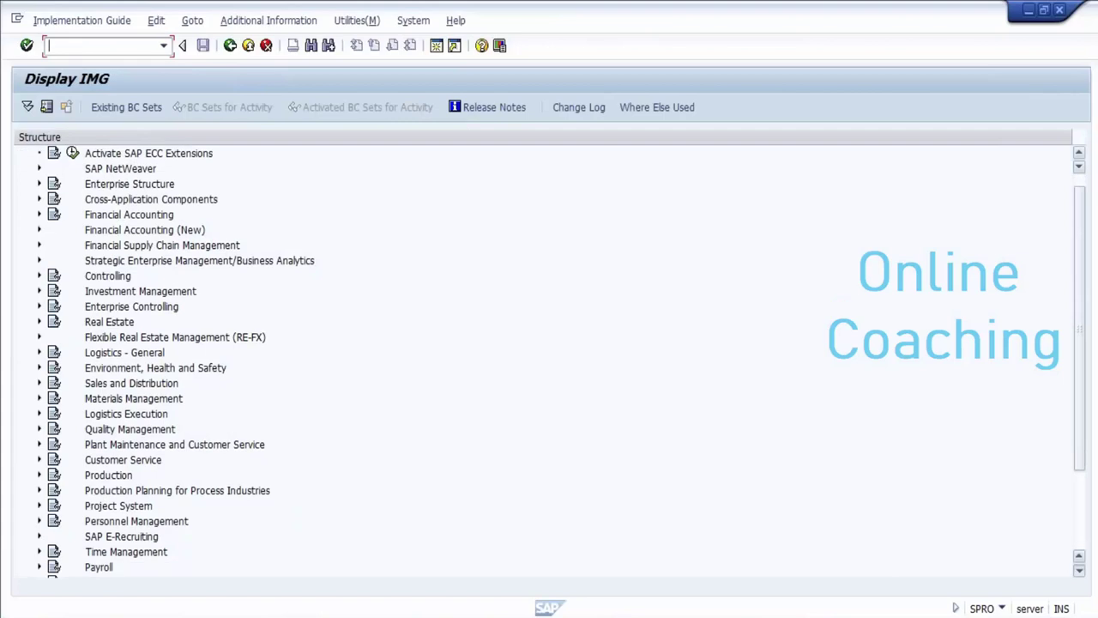
scroll(550, 360, down, 3)
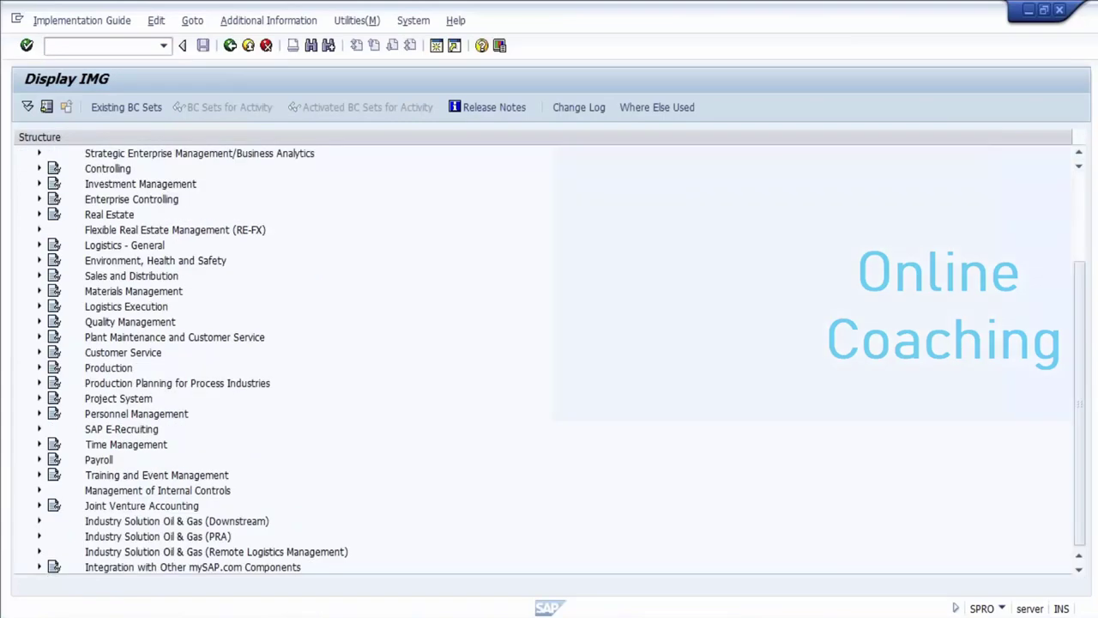
click(39, 520)
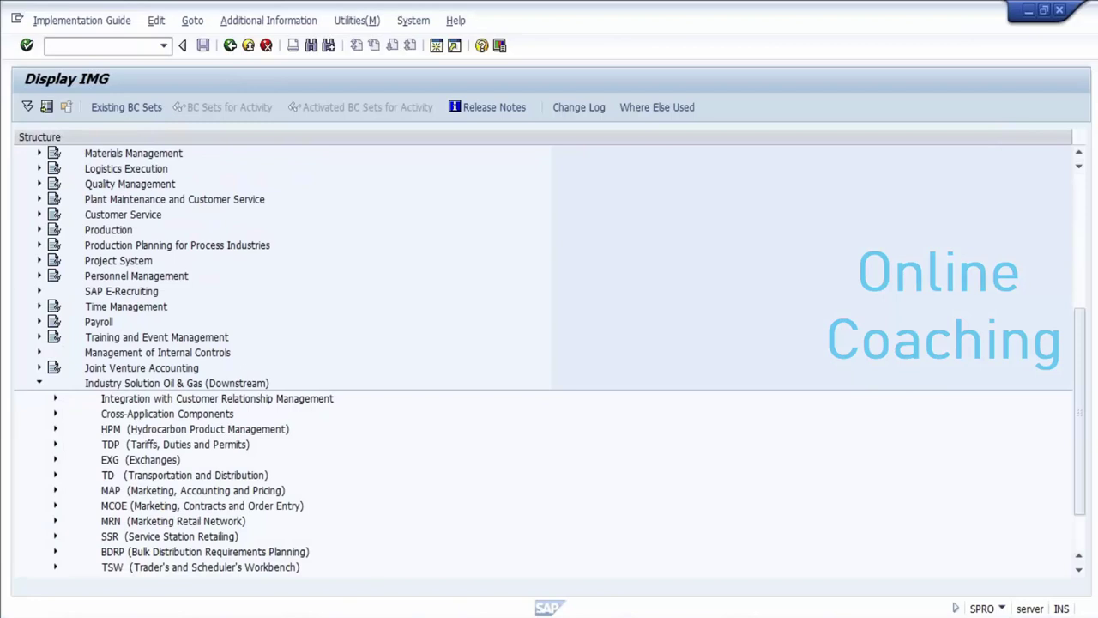
click(55, 428)
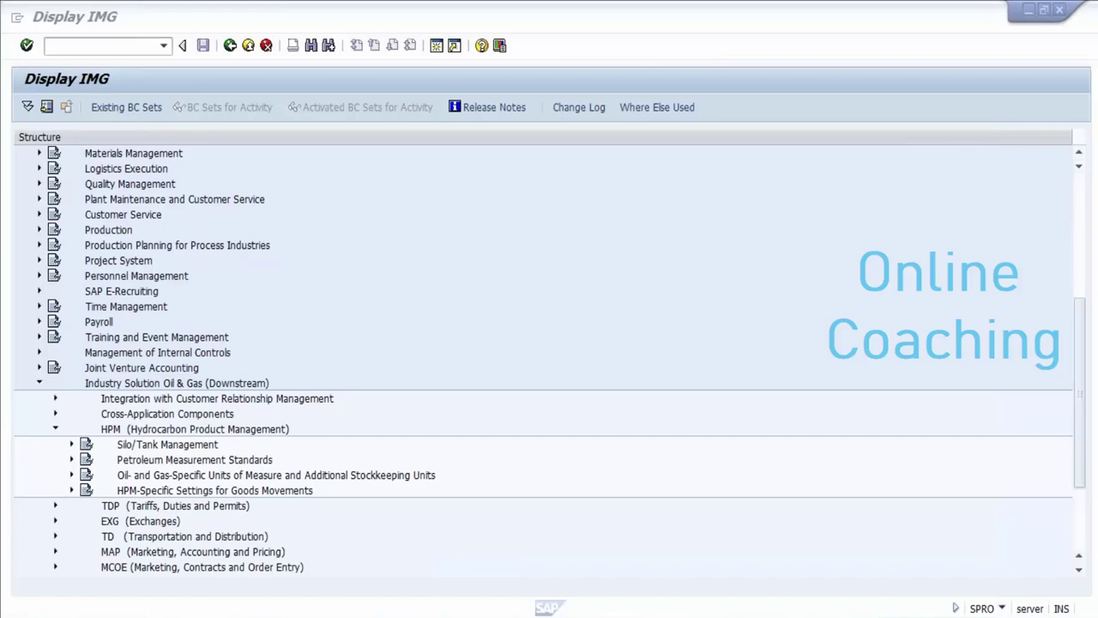
Switch to File Explorer to review the SAP IS OIL course schedule preview, and return to the SAP implementation guide.
mouse_move(421, 615)
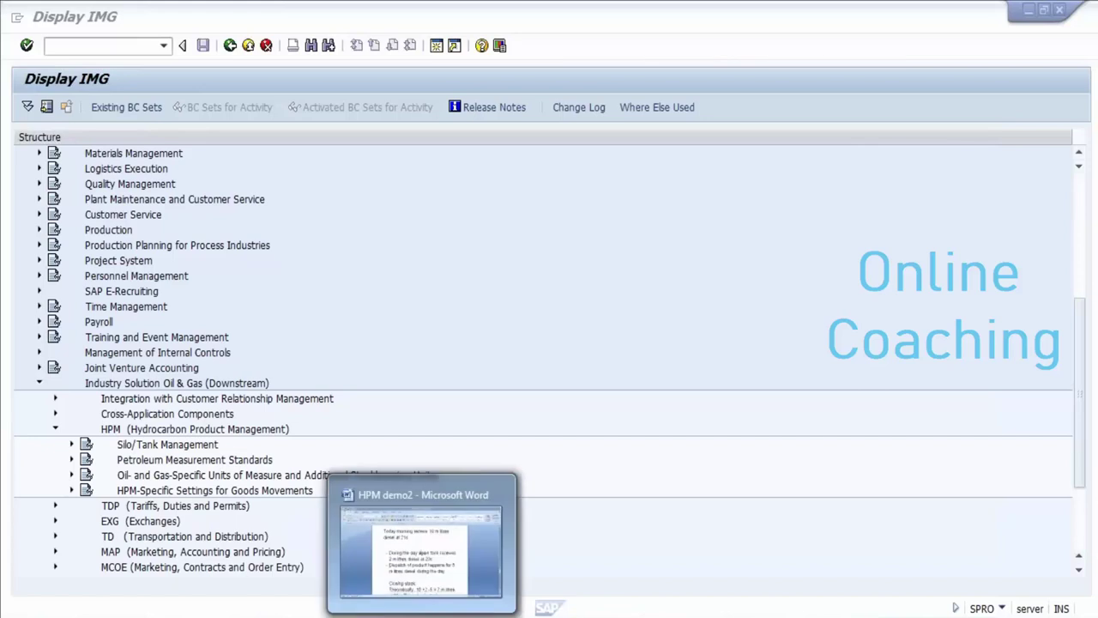
mouse_move(221, 615)
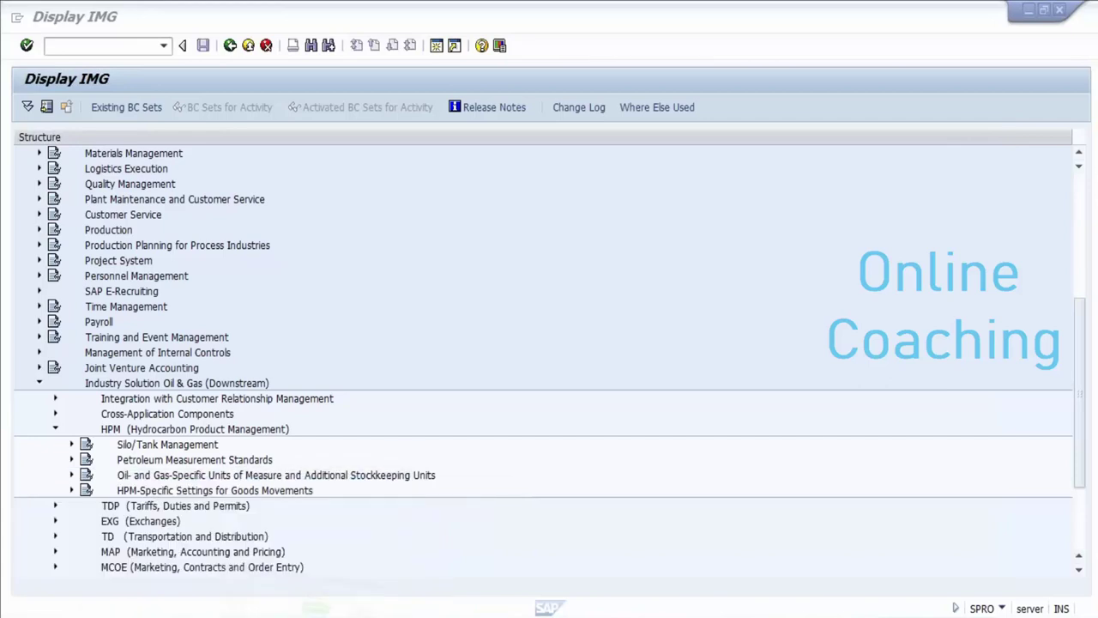
key(alt+Tab)
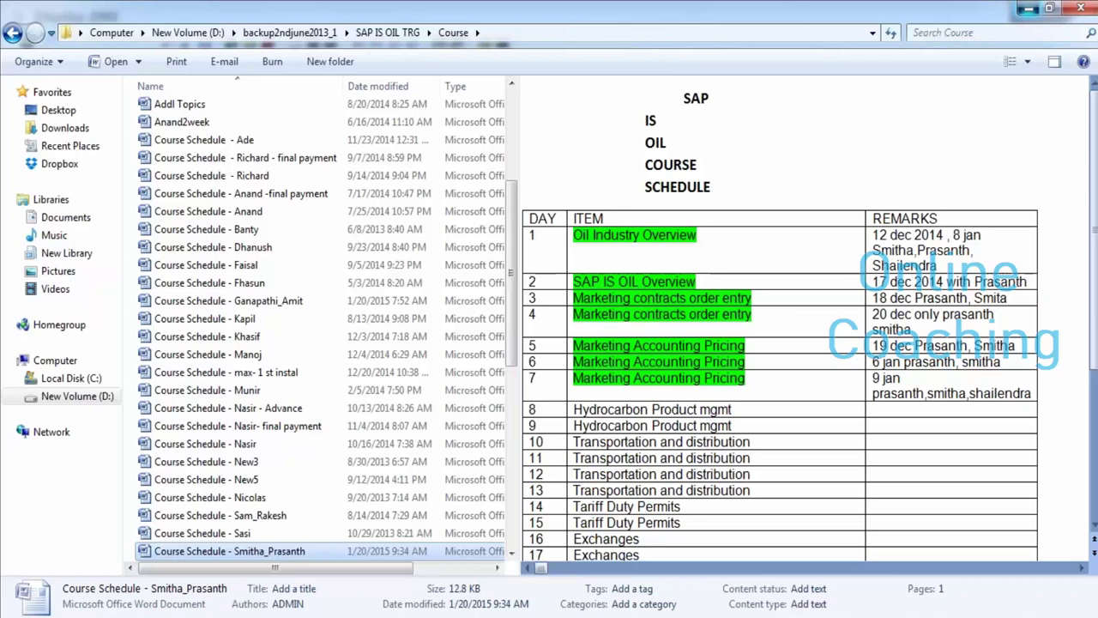
click(1029, 9)
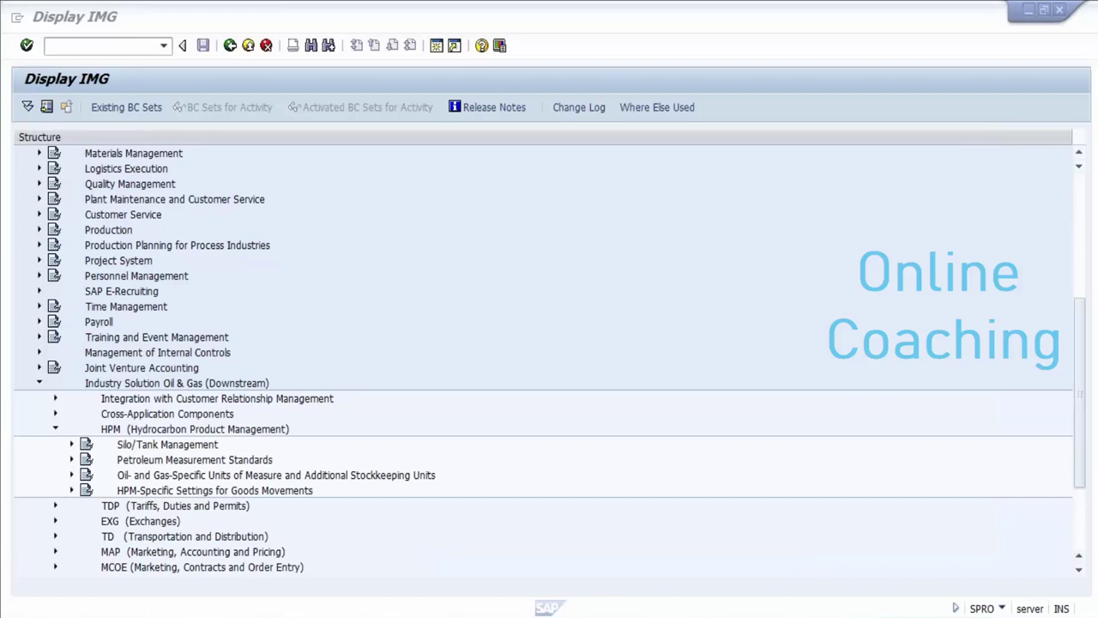
key(Return)
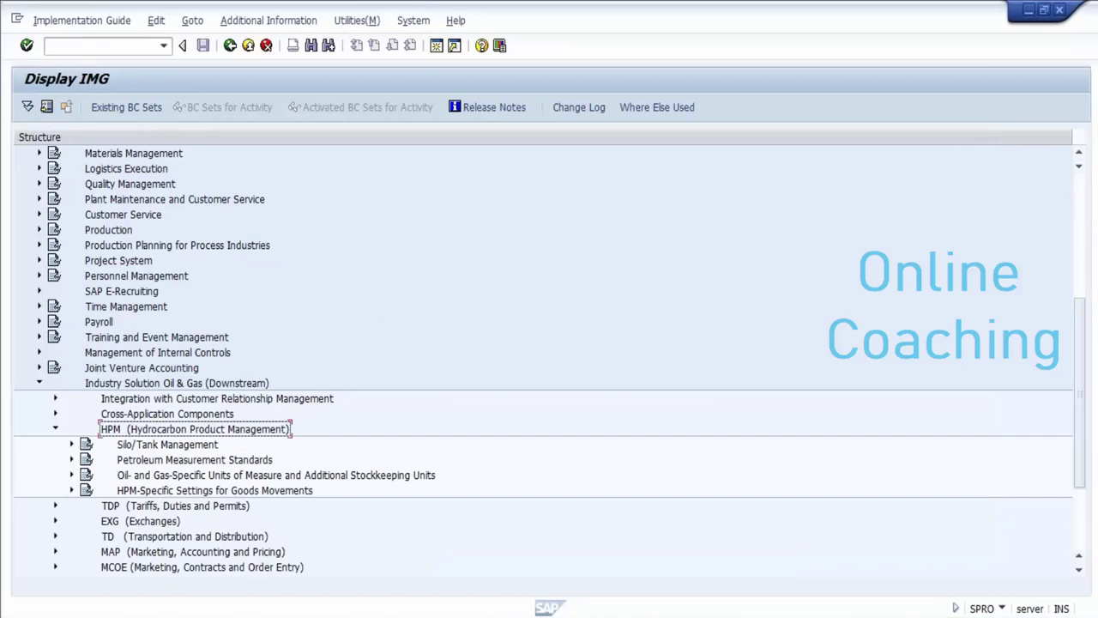